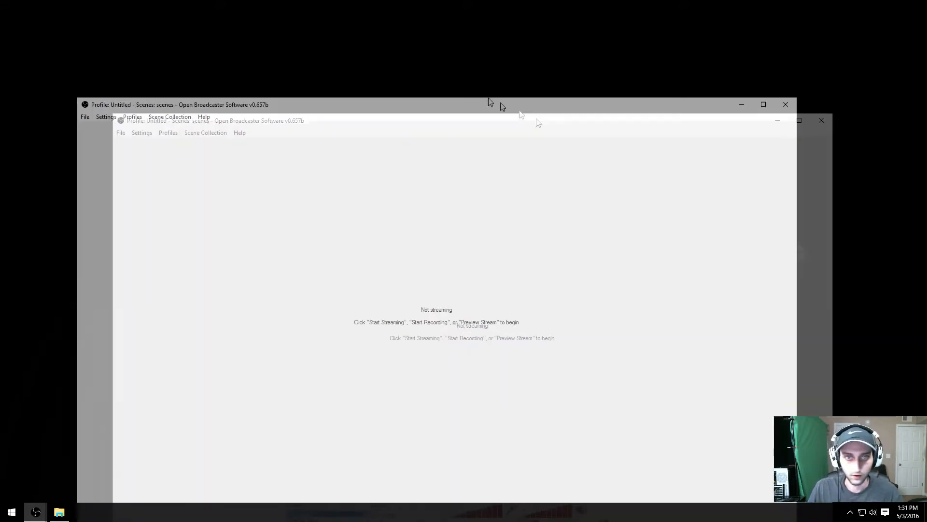
- Maximize the OBS window and choose x264 as the video encoder in the encoding settings
left_click_drag(497, 104, 588, 6)
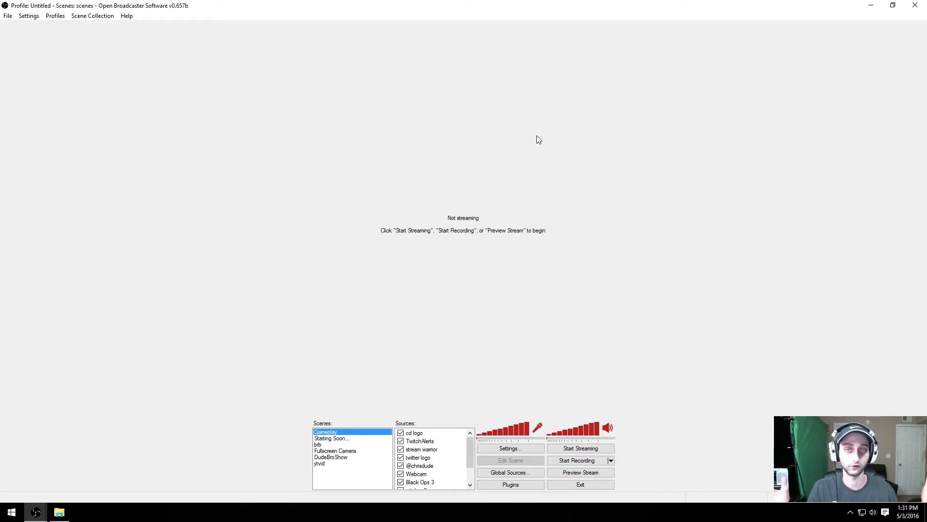
left_click(7, 16)
left_click(35, 27)
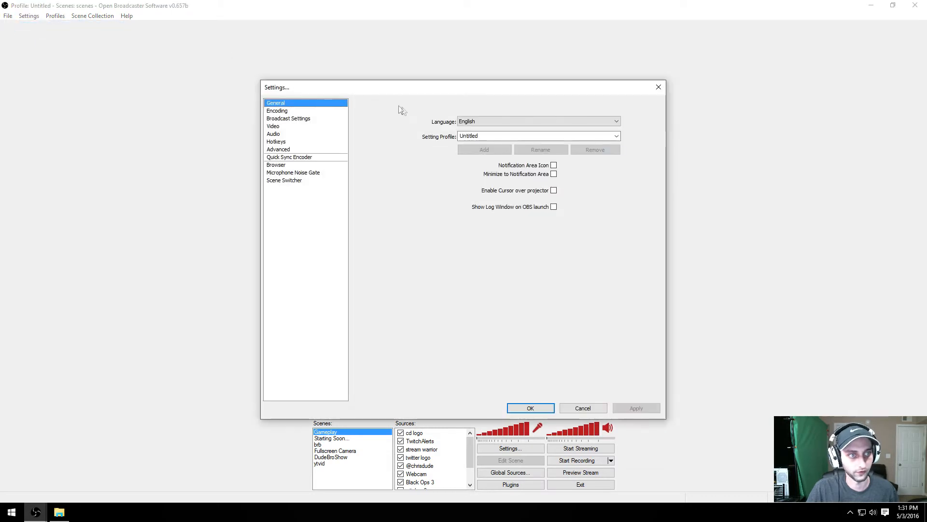
left_click(285, 111)
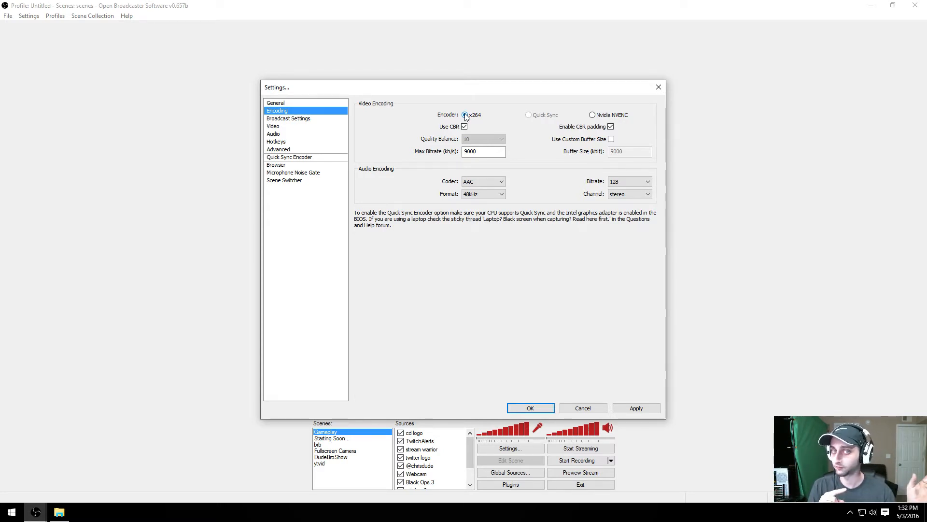
left_click(593, 116)
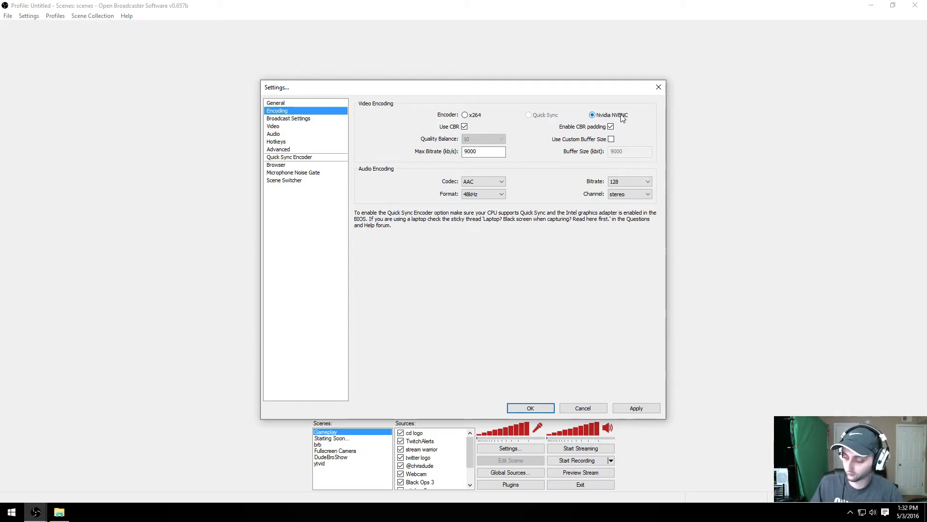
left_click(464, 115)
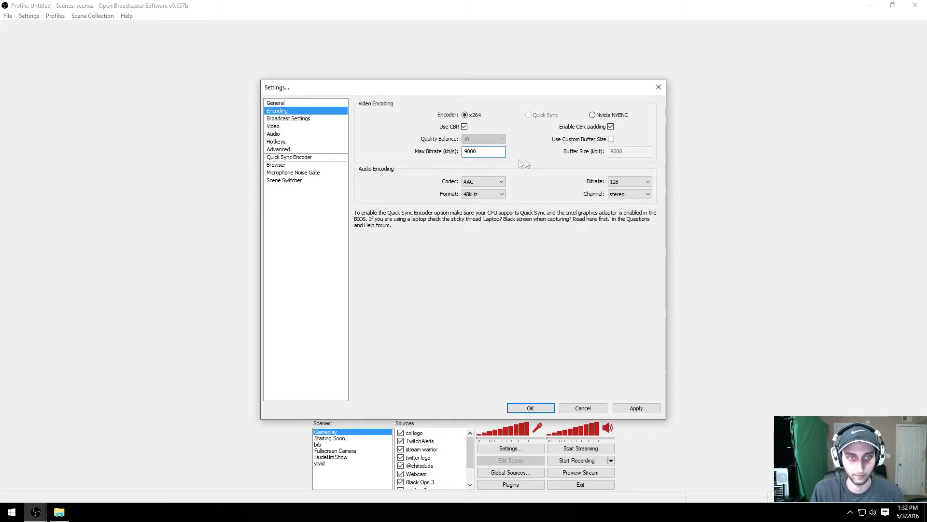
- Set the maximum video bitrate to 2500 kb/s
left_click(486, 150)
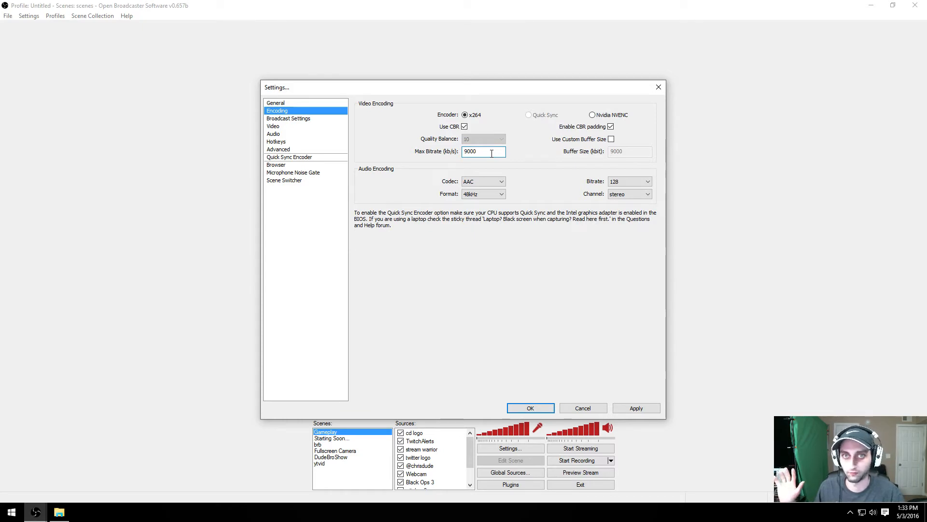
key("BackSpace")
key("BackSpace")
key("BackSpace")
type("25")
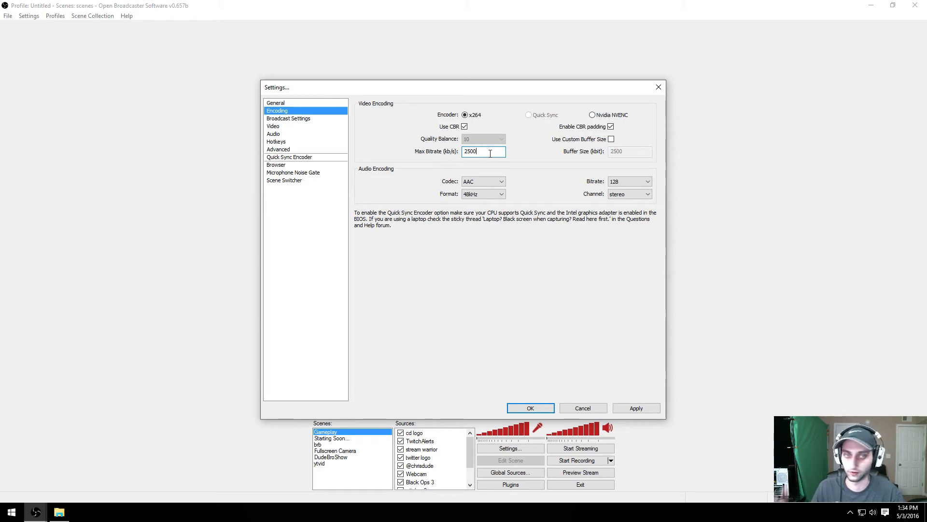
- Set the maximum video bitrate to 9000 kb/s and save the encoding changes while switching to the broadcast settings
key("BackSpace")
key("BackSpace")
key("BackSpace")
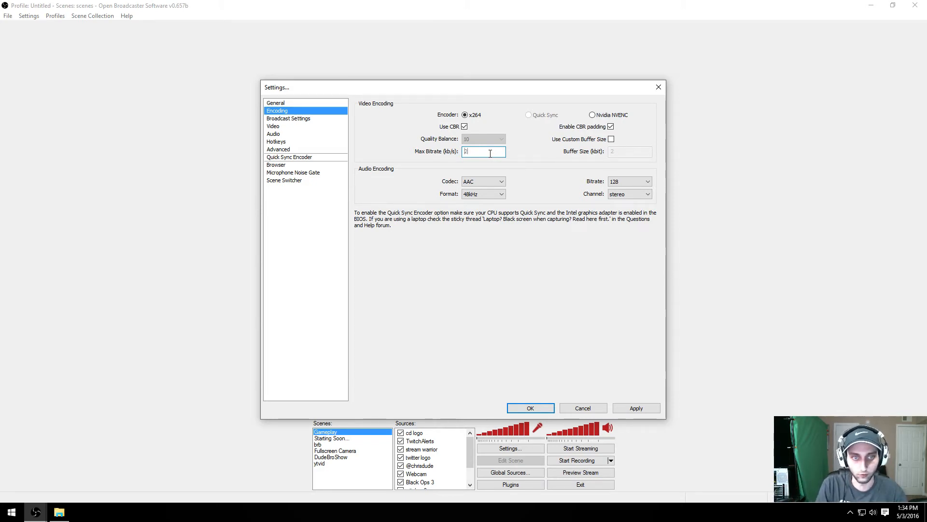
type("9000")
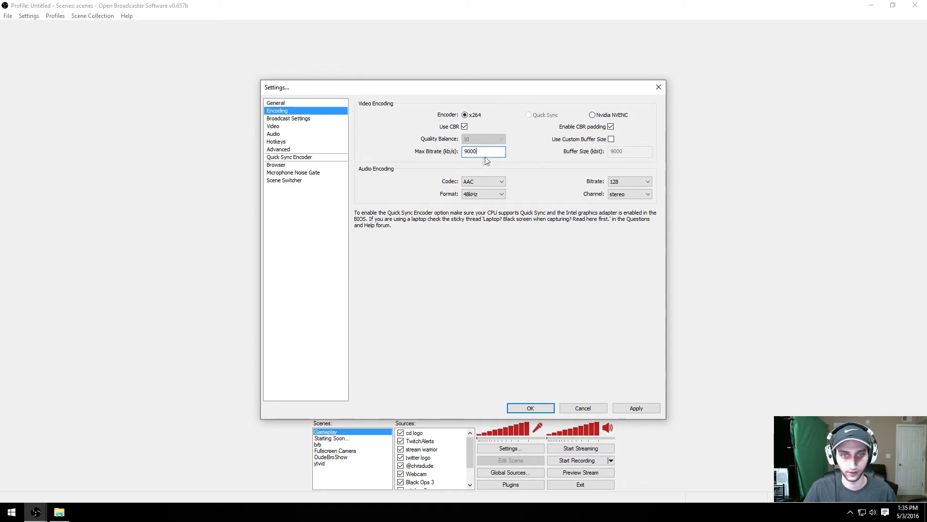
mouse_move(474, 153)
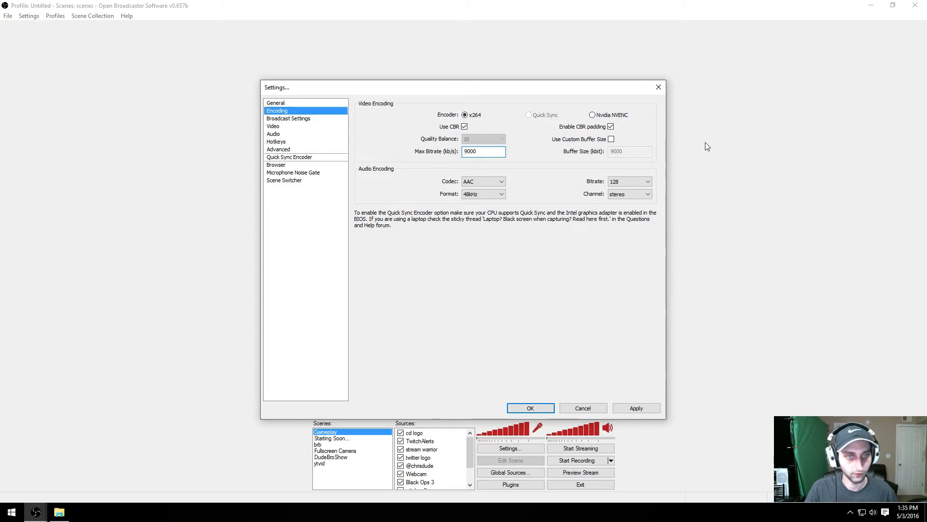
left_click(286, 119)
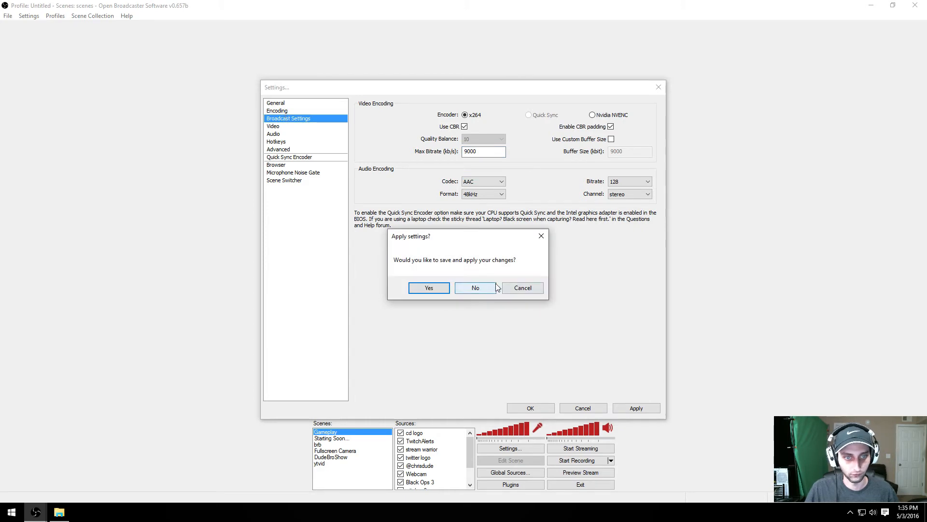
left_click(428, 289)
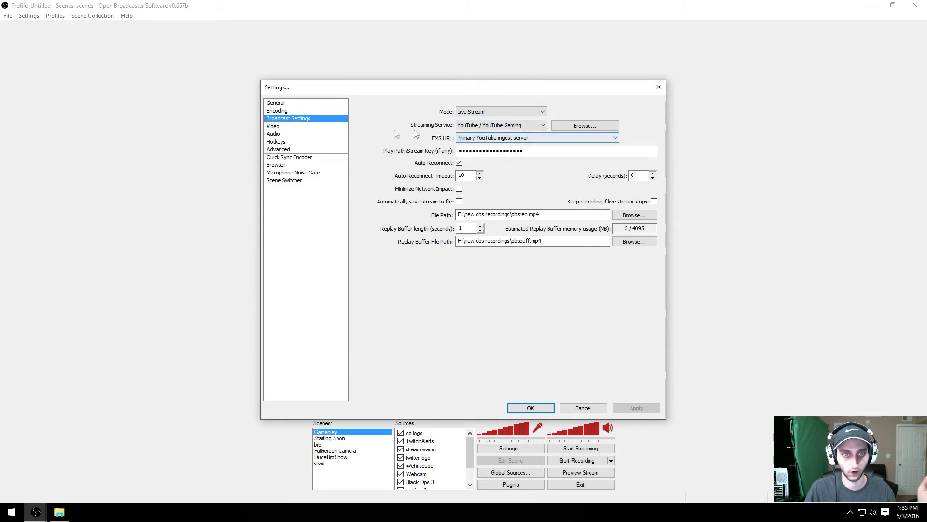
- Review the ingest server choices in the broadcast settings and the available video adapters in the video settings
left_click(615, 138)
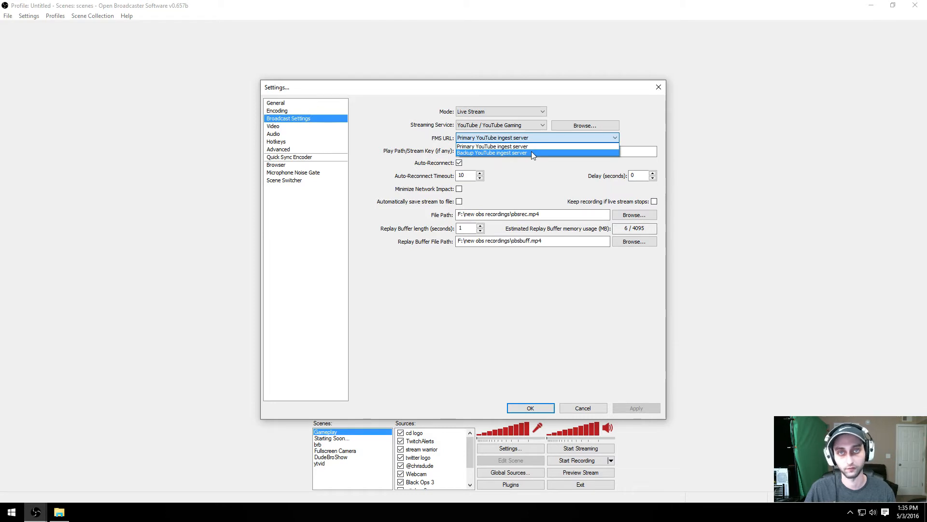
left_click(290, 129)
left_click(273, 128)
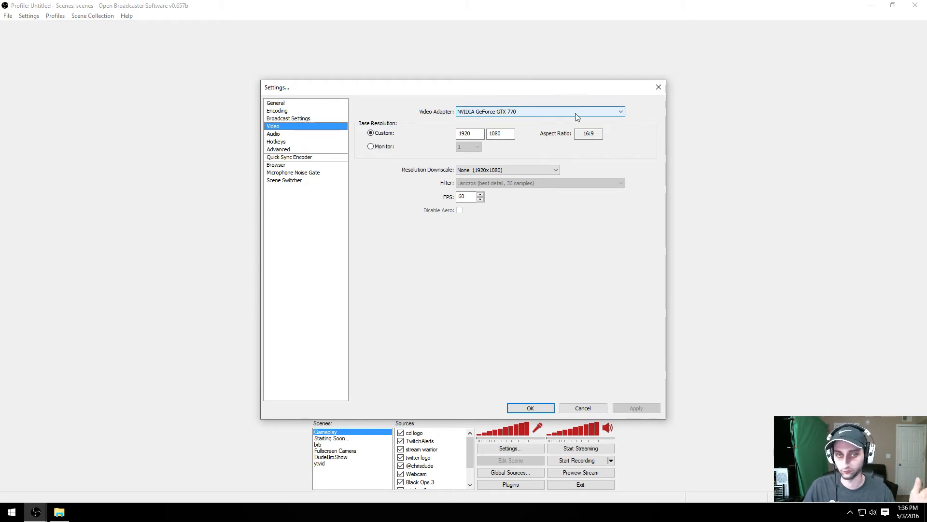
left_click(622, 112)
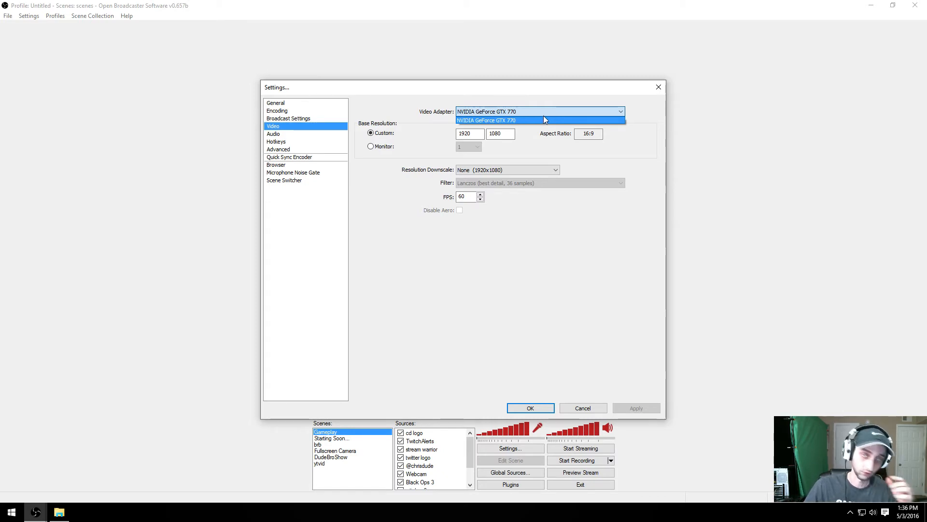
left_click(435, 96)
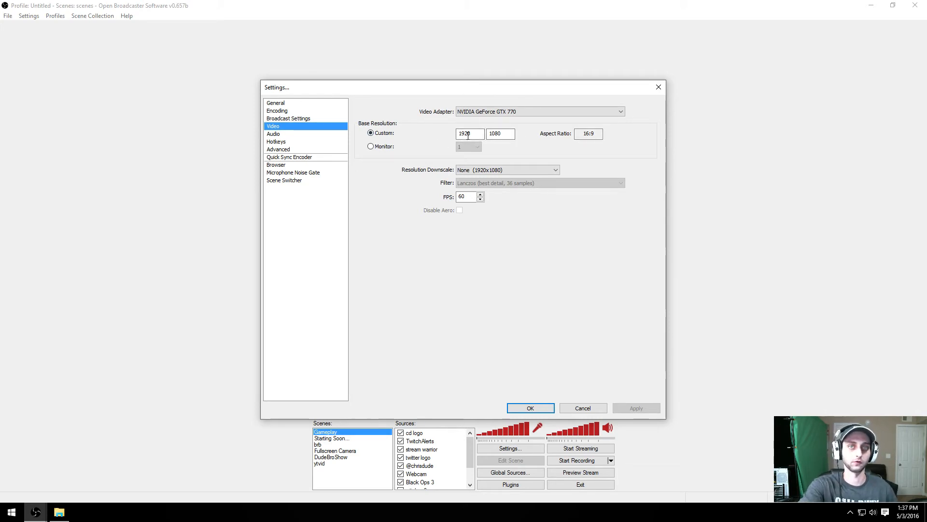
- Set the resolution downscale to 1.50 (1280x720) and the downscale filter to Lanczos (best detail, 36 samples)
left_click(556, 170)
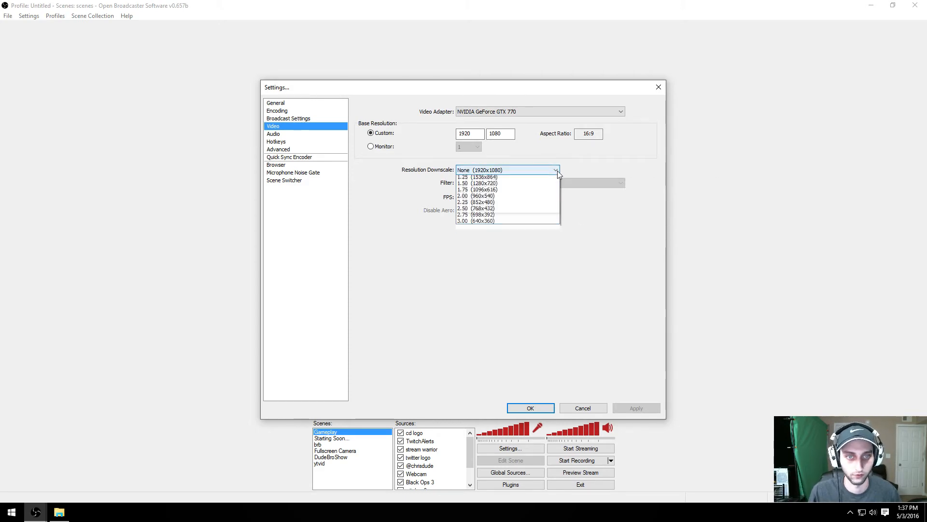
left_click(483, 189)
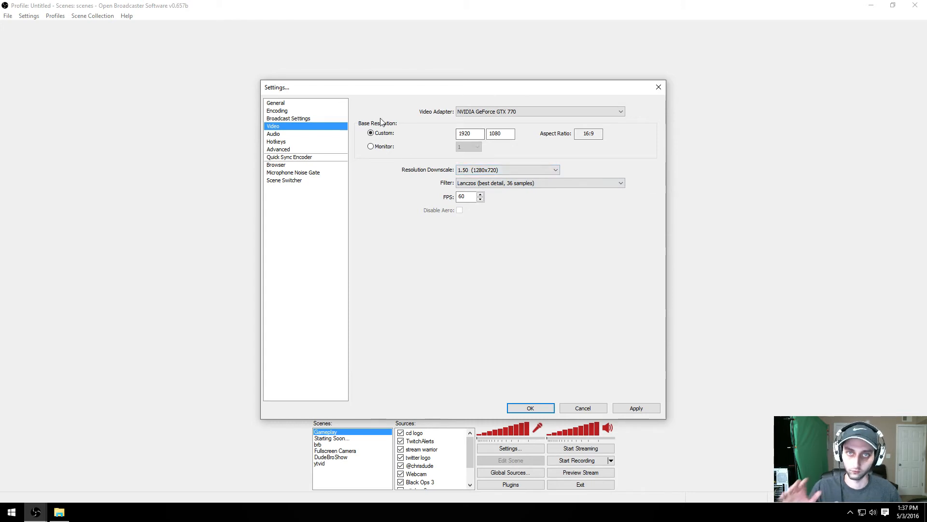
left_click(546, 183)
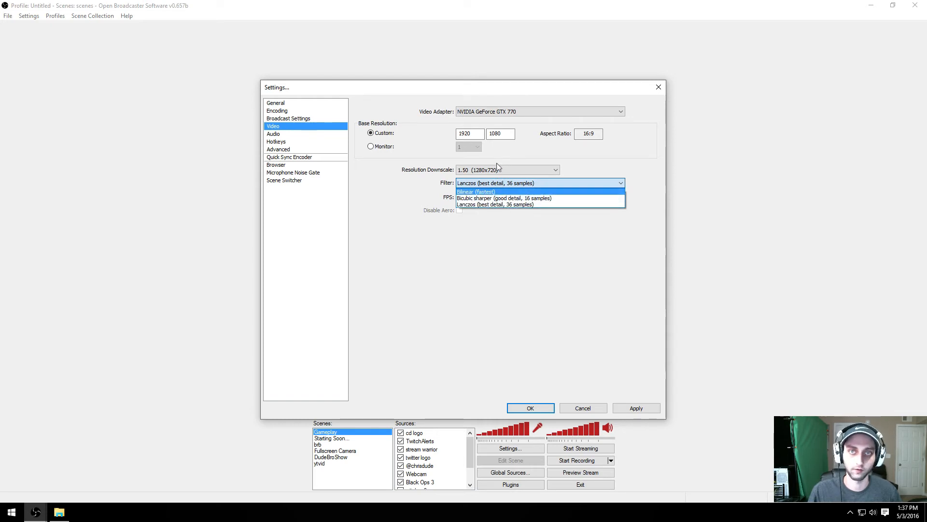
left_click(490, 193)
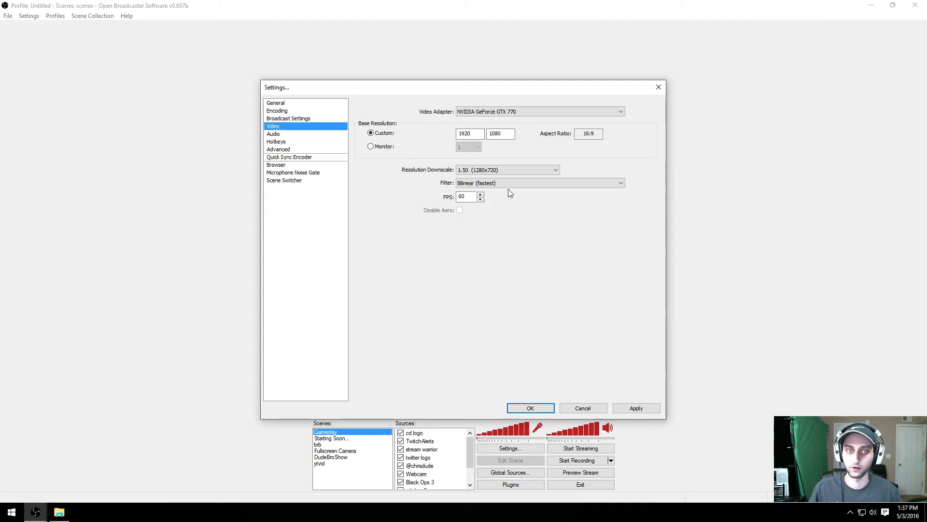
left_click(621, 183)
left_click(505, 207)
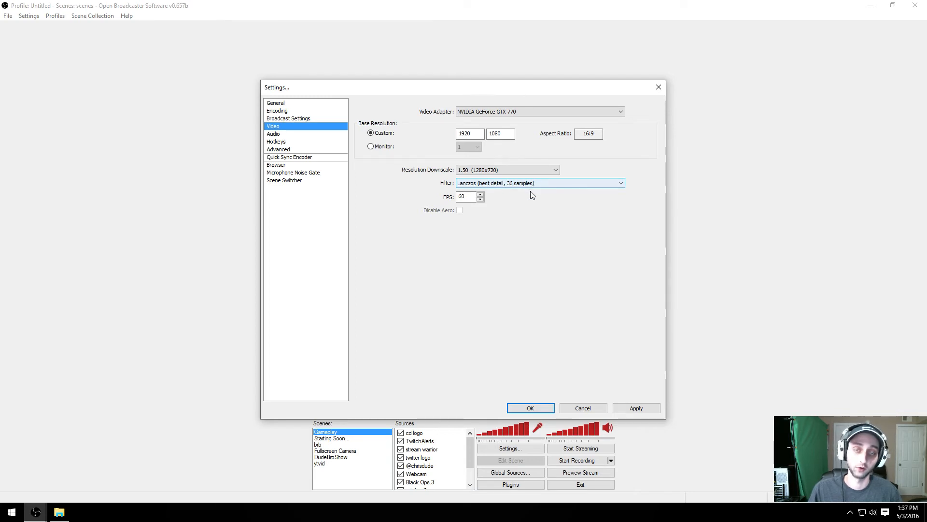
- Set the frame rate to 60 FPS and apply the video settings
left_click_drag(472, 197, 444, 196)
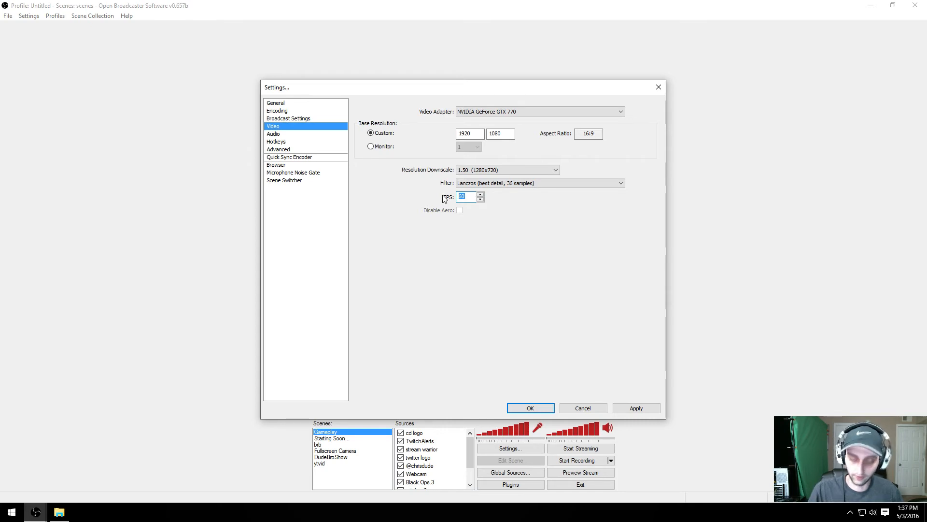
type("30")
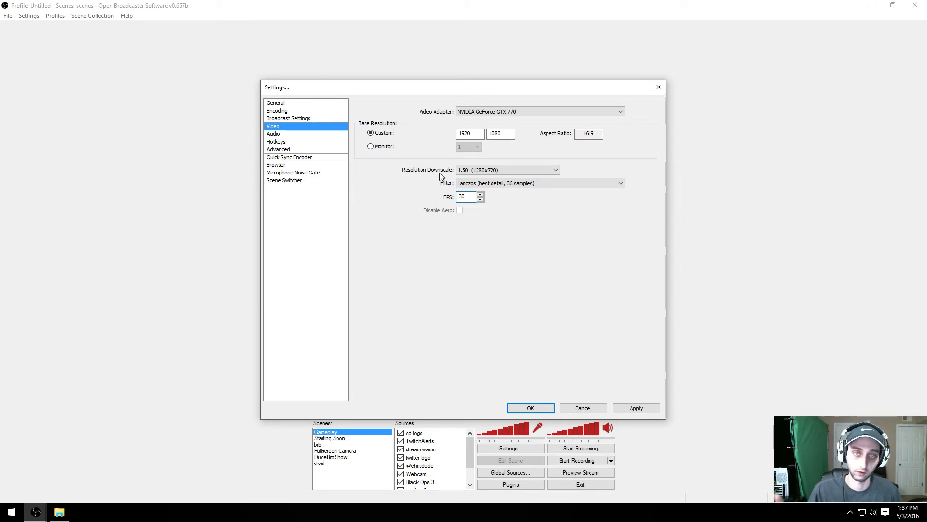
double_click(463, 196)
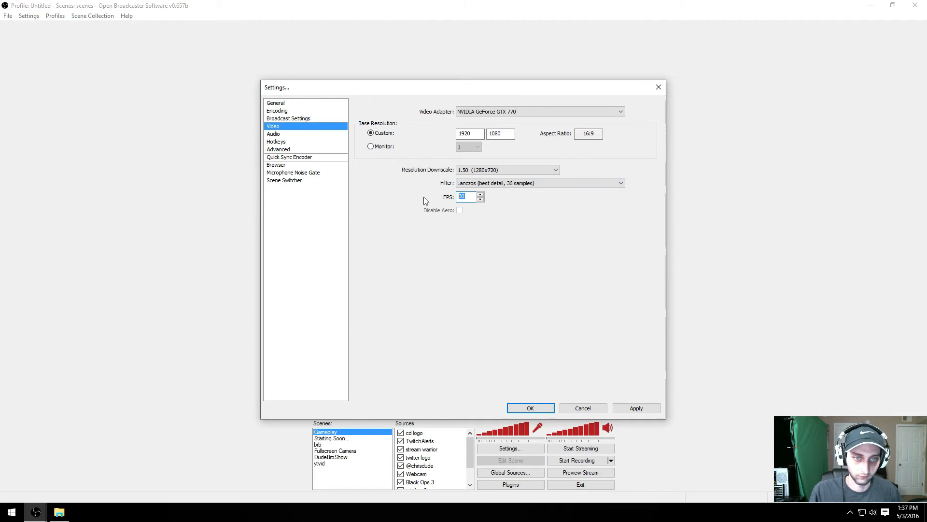
type("60")
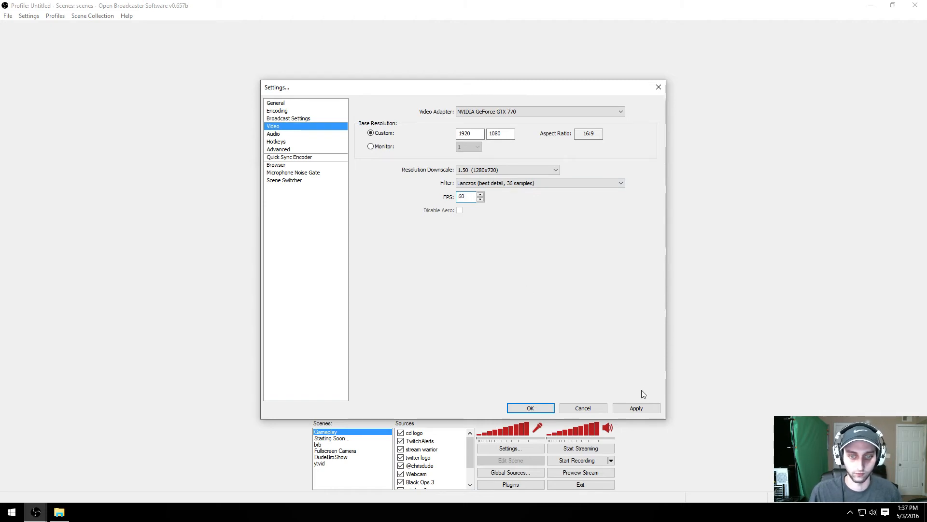
left_click(636, 409)
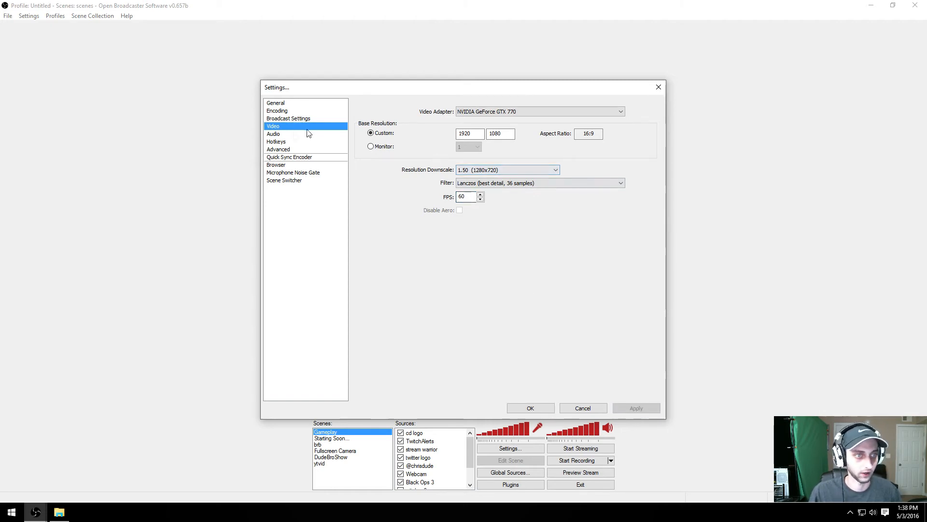
- Set the process priority class to Above Normal in the advanced settings
left_click(282, 151)
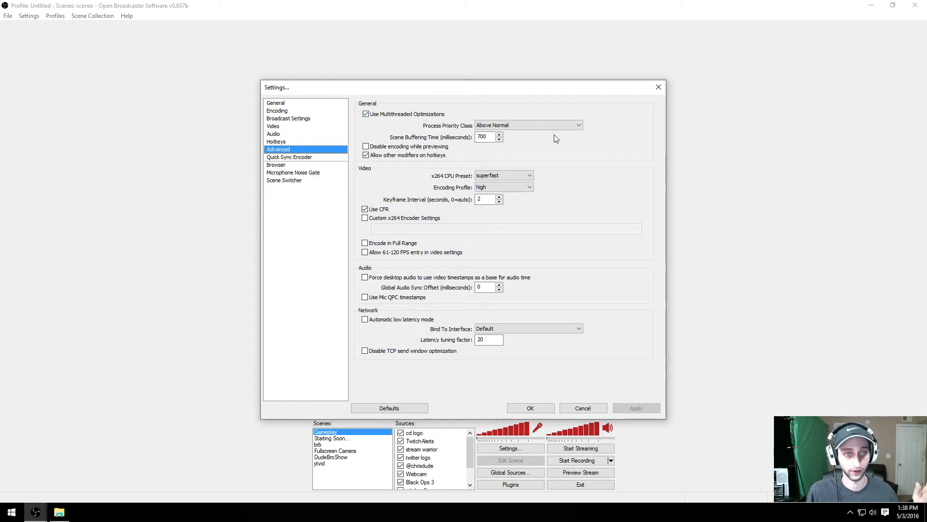
left_click(580, 126)
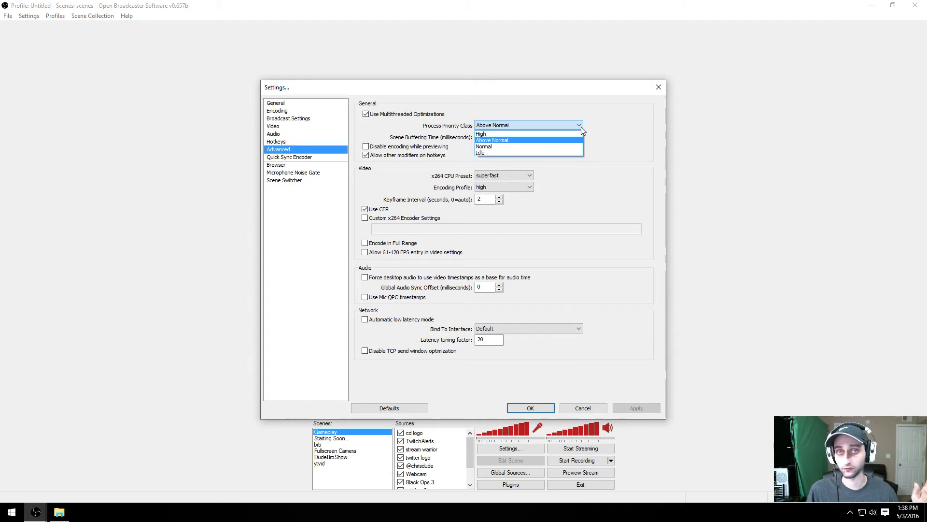
left_click(492, 140)
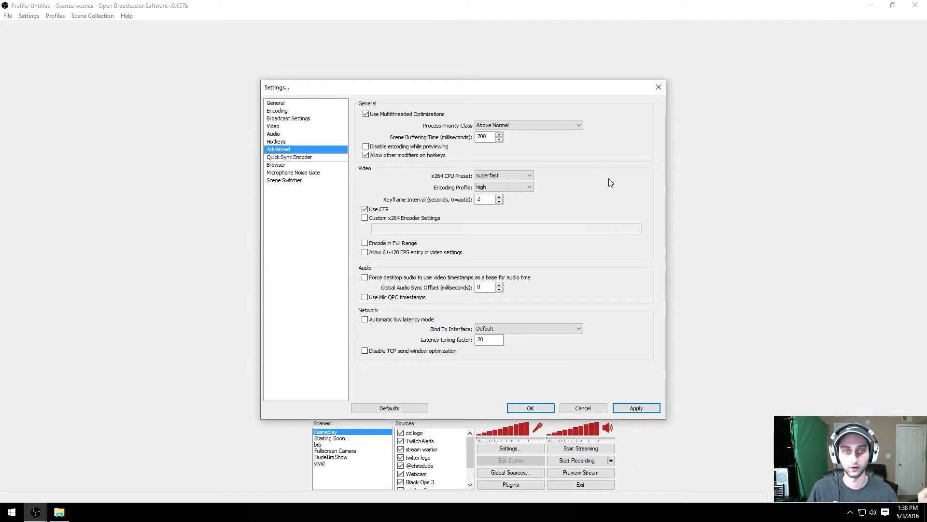
- Review the x264 CPU presets and set the preset to ultrafast
left_click(508, 175)
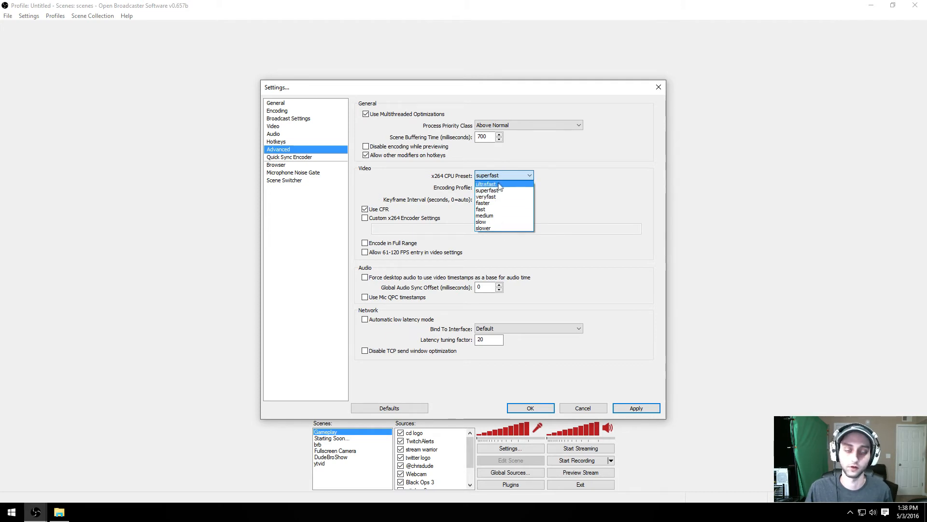
left_click(572, 175)
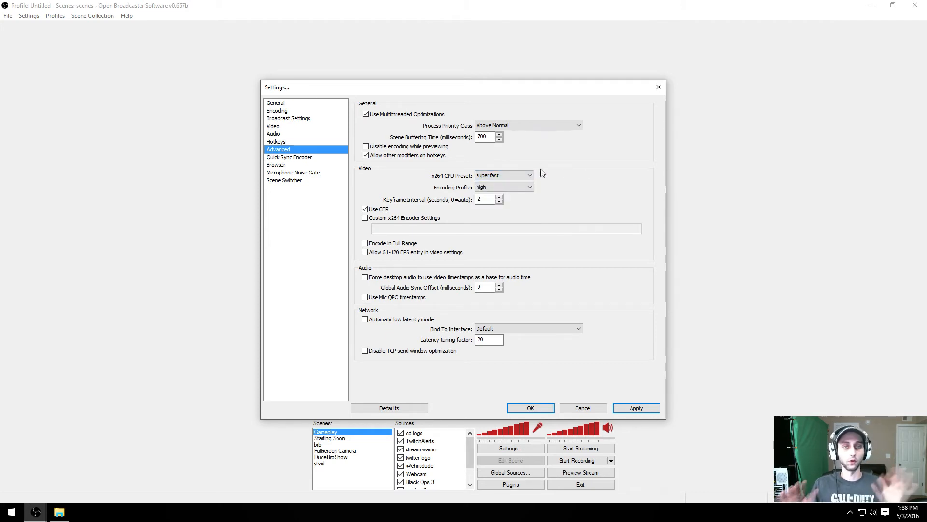
left_click(532, 179)
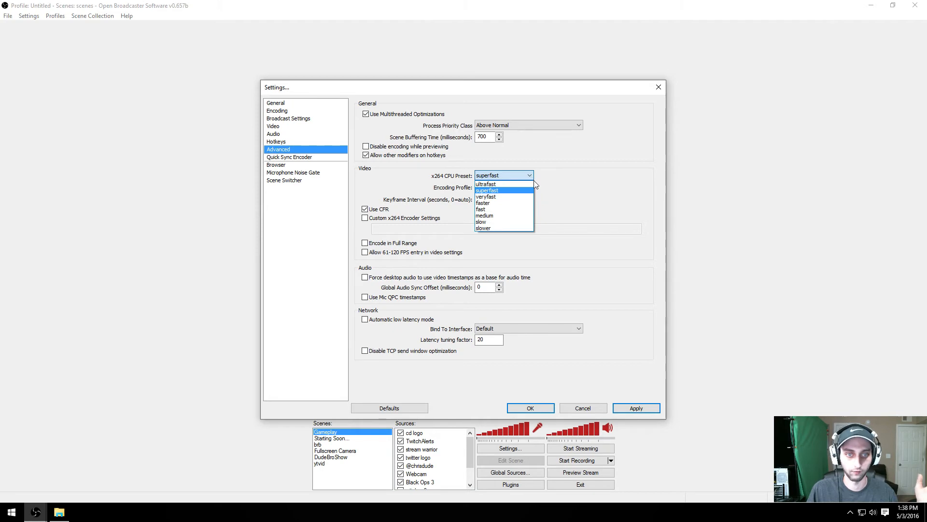
left_click(599, 194)
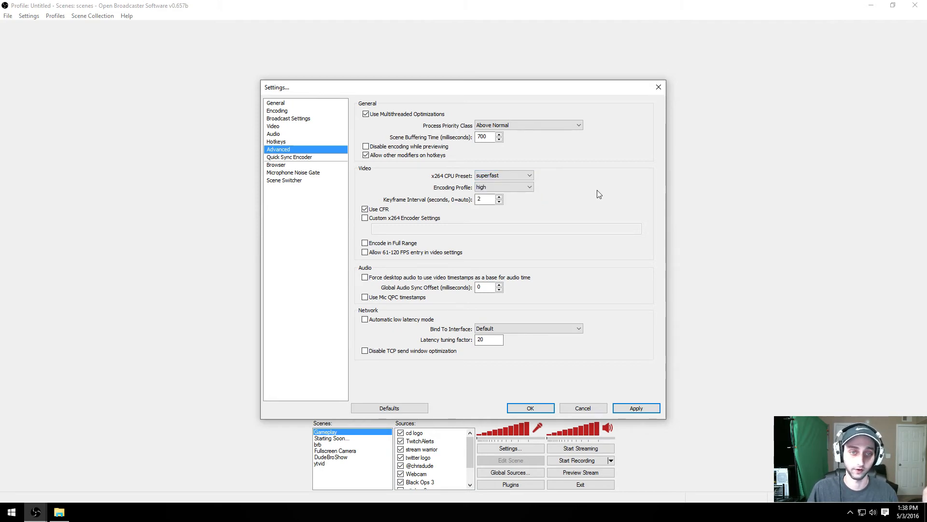
left_click(529, 175)
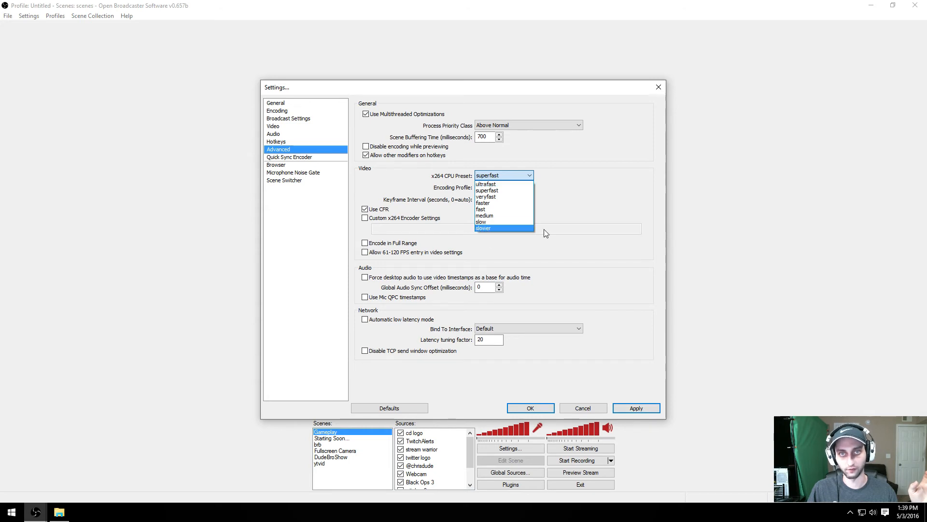
left_click(502, 184)
left_click(521, 321)
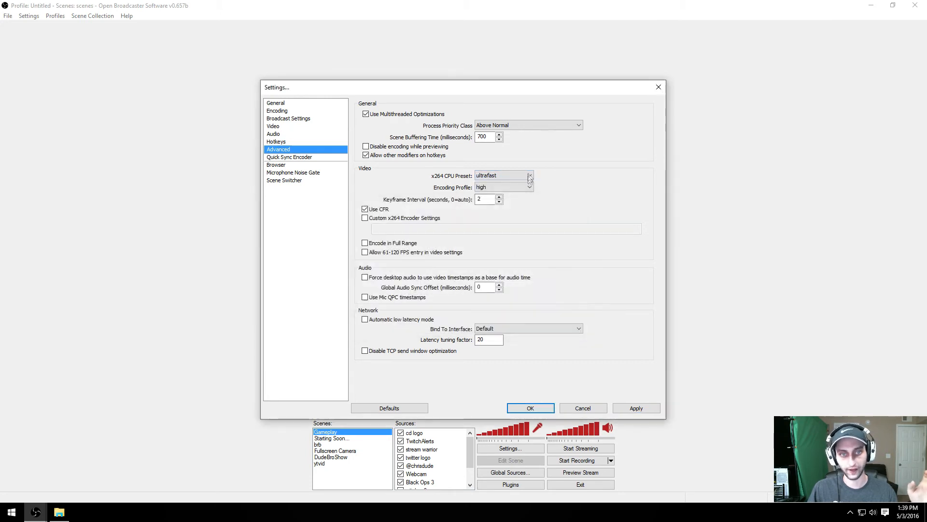
- Try the superfast and veryfast x264 CPU presets in the advanced video settings
mouse_move(531, 177)
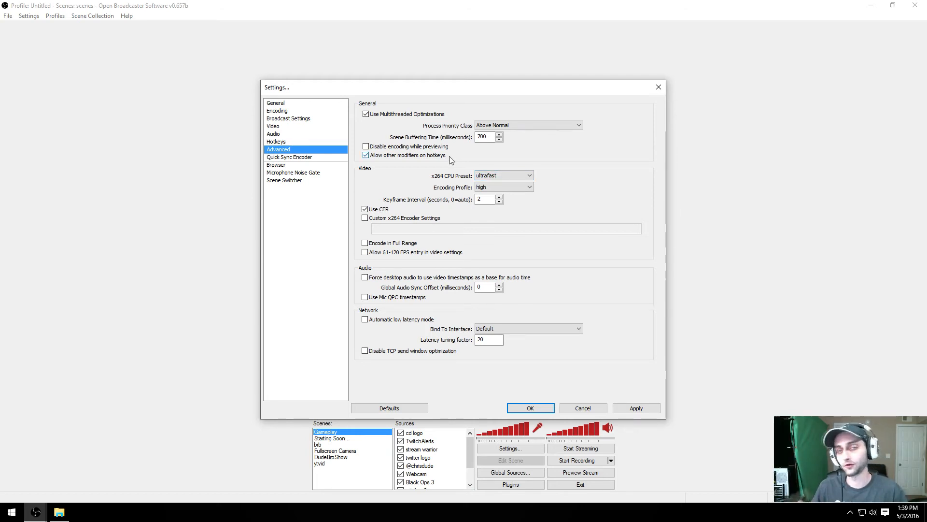
left_click(530, 179)
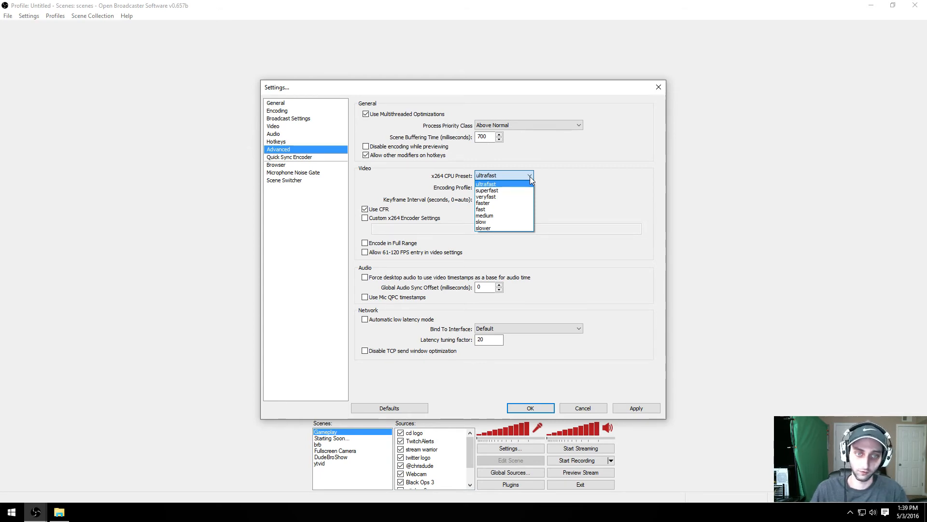
left_click(494, 189)
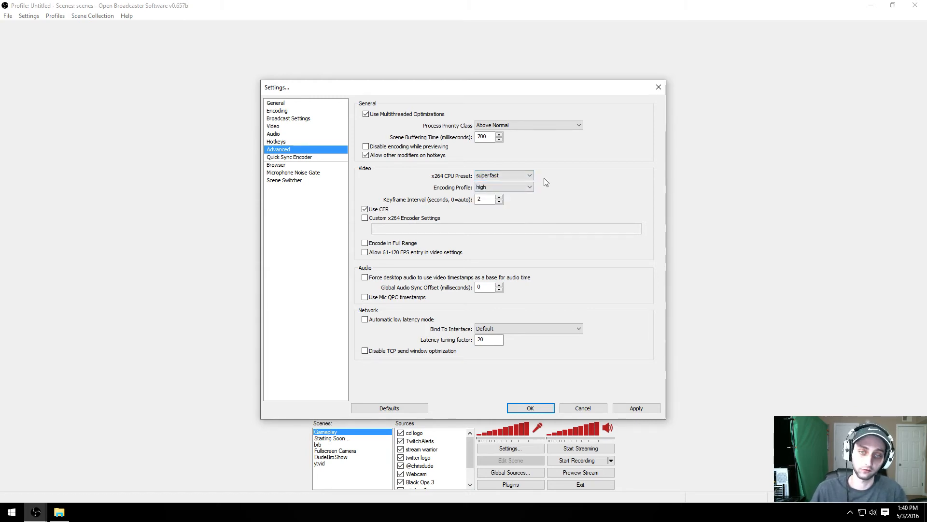
left_click(529, 176)
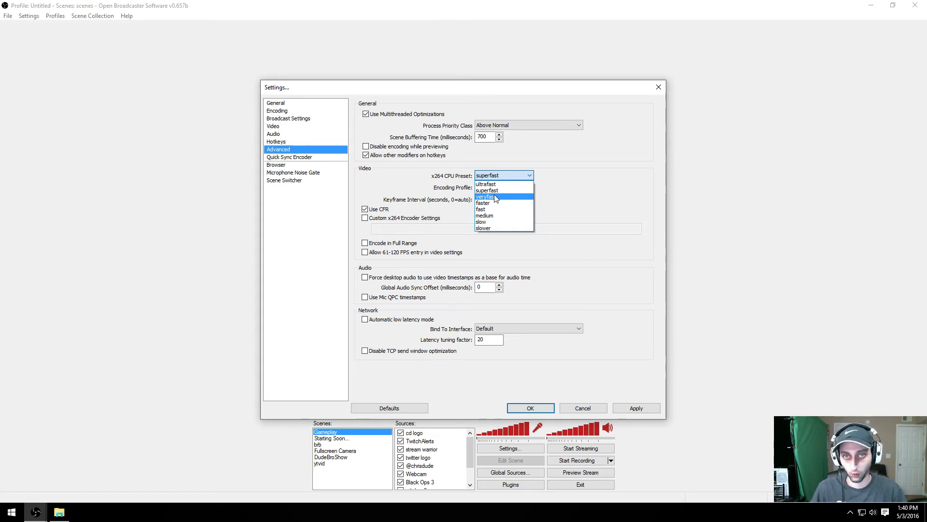
left_click(494, 197)
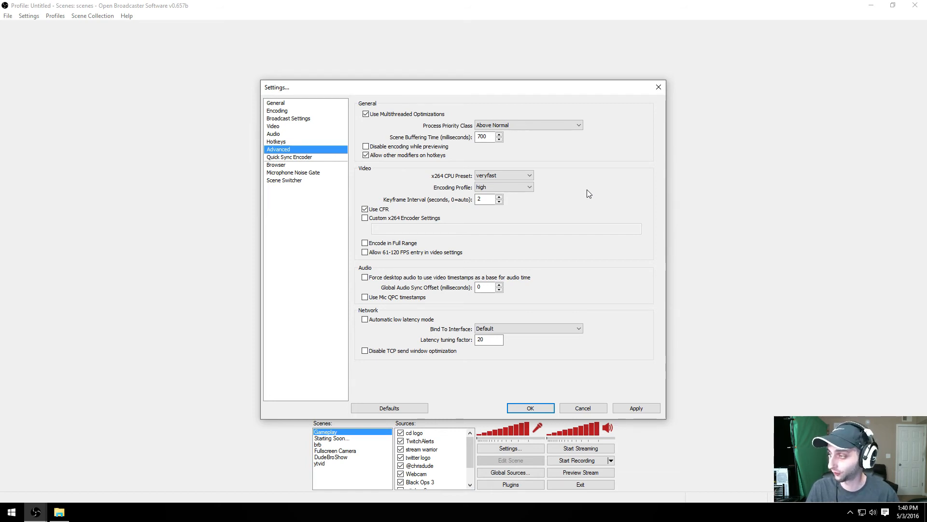
left_click(520, 176)
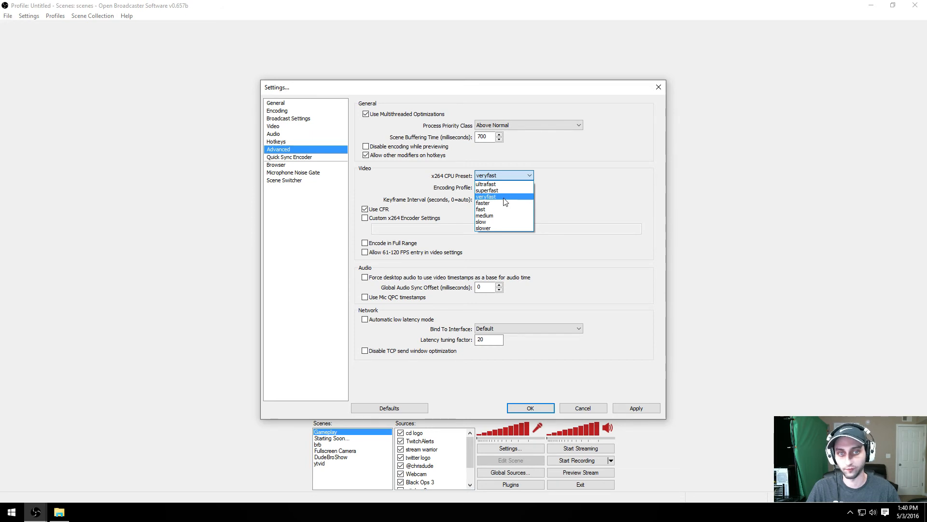
left_click(504, 197)
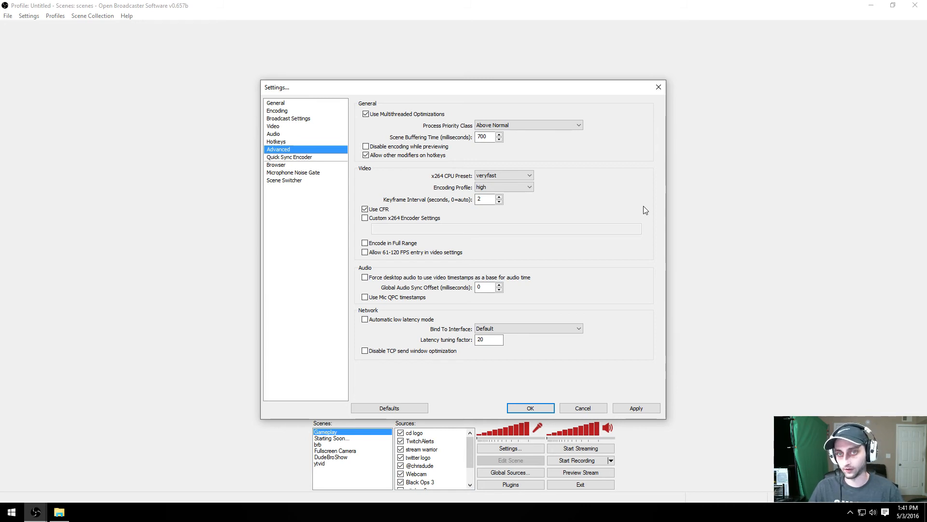
- Set the x264 CPU preset to faster and save the advanced settings
left_click(529, 177)
left_click(505, 204)
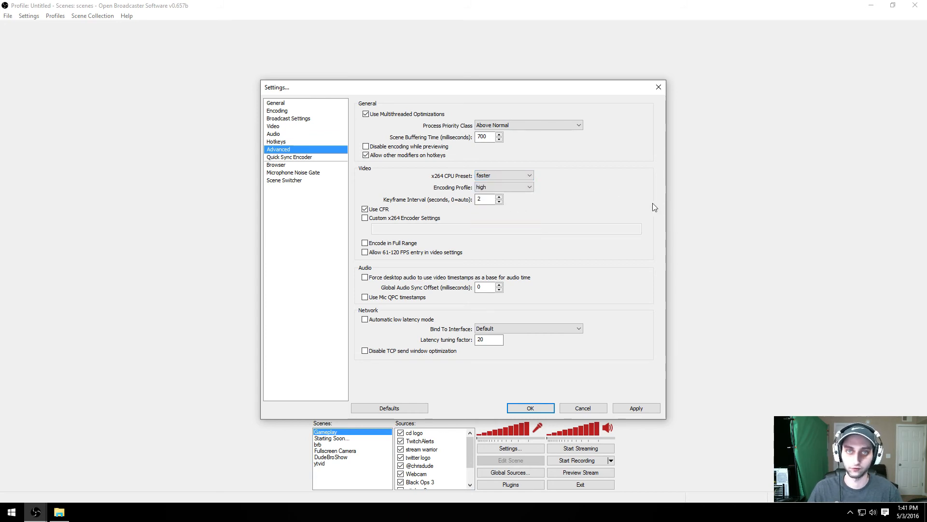
left_click(530, 175)
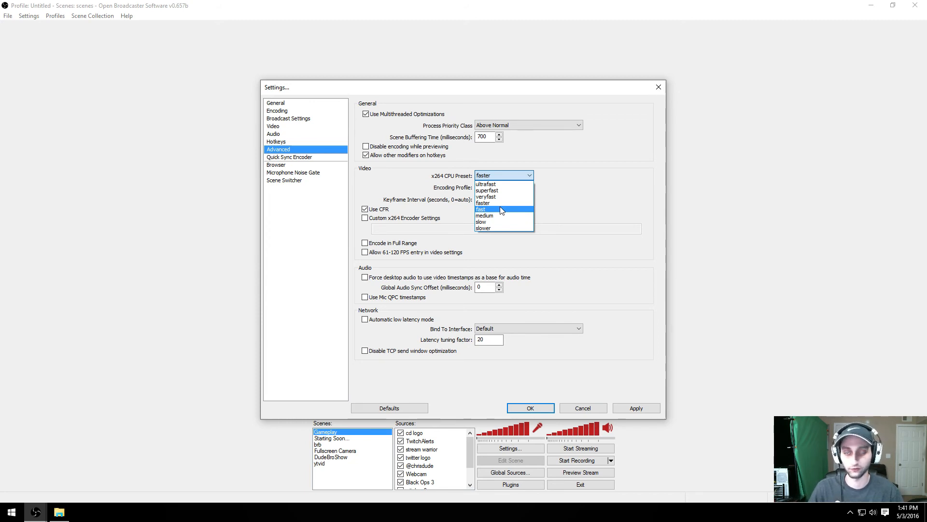
left_click(604, 213)
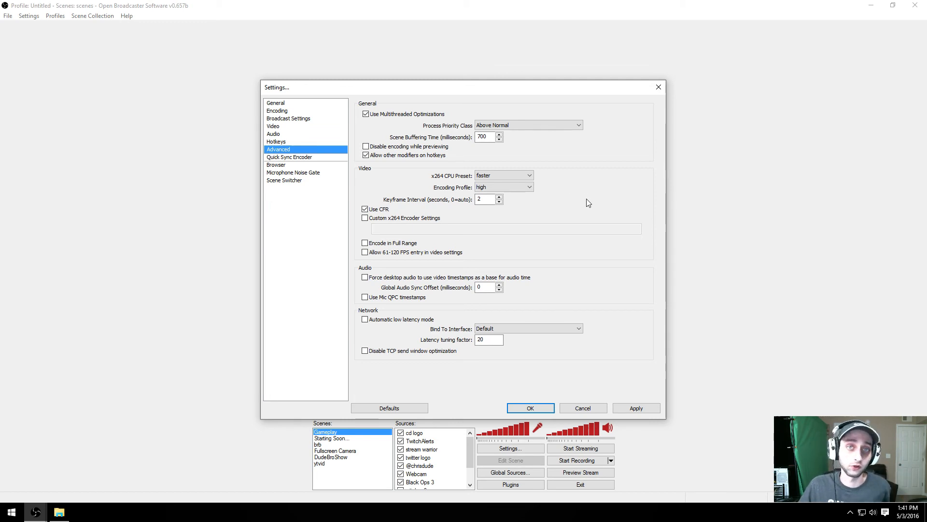
left_click(274, 127)
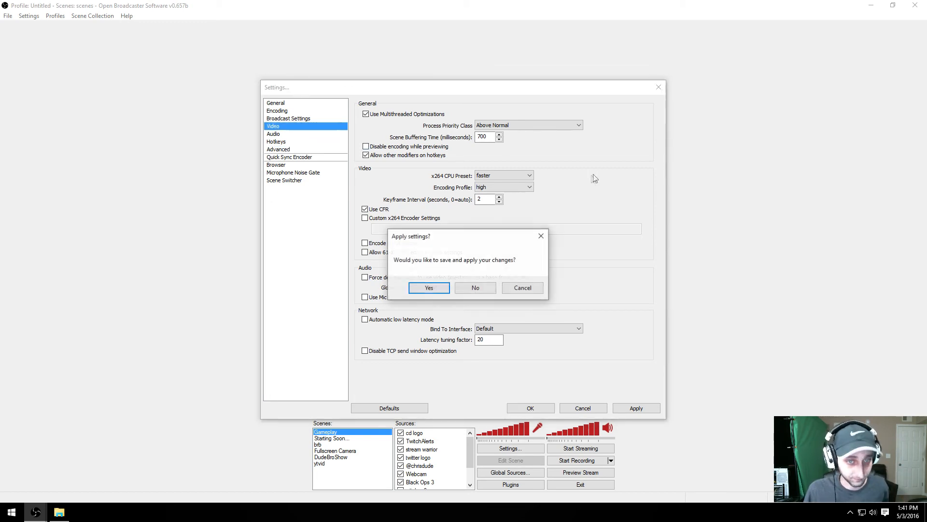
left_click(432, 289)
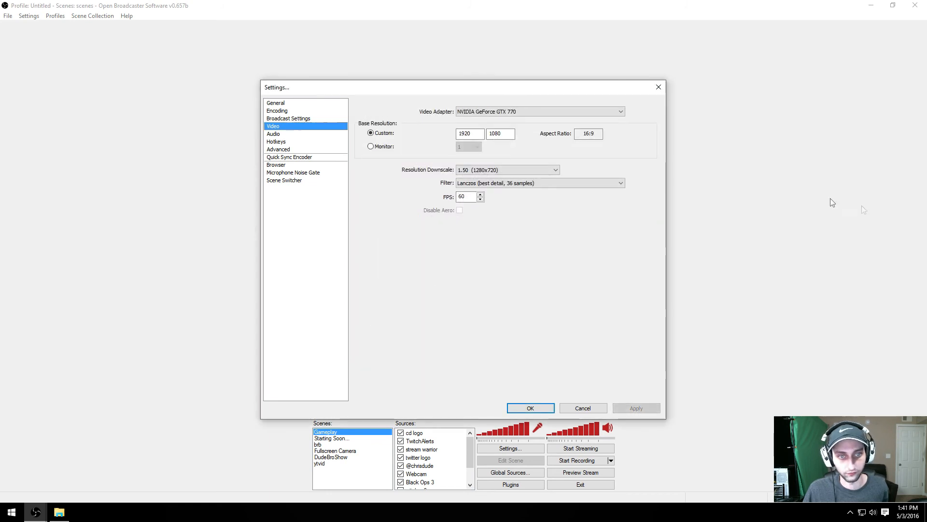
- Switch the video encoder to Nvidia NVENC in the encoding settings and apply the change
left_click(280, 114)
left_click(593, 115)
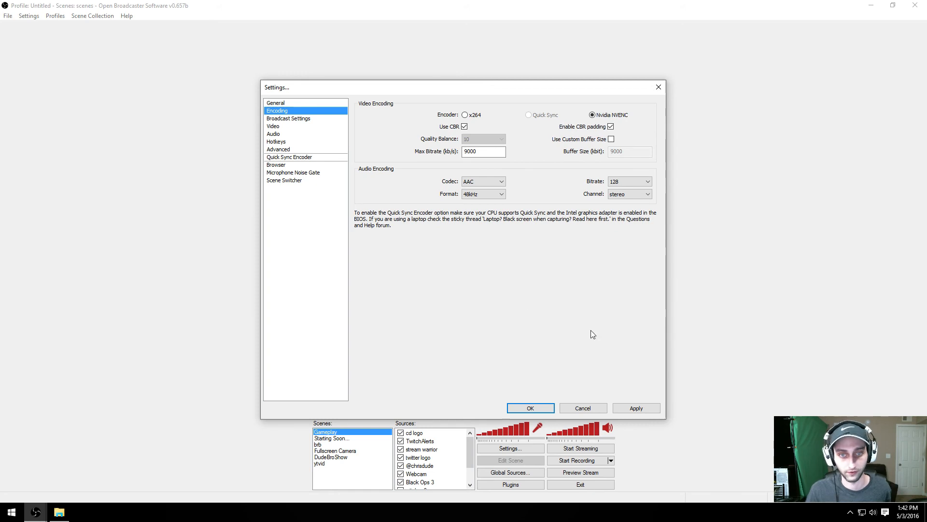
left_click(637, 408)
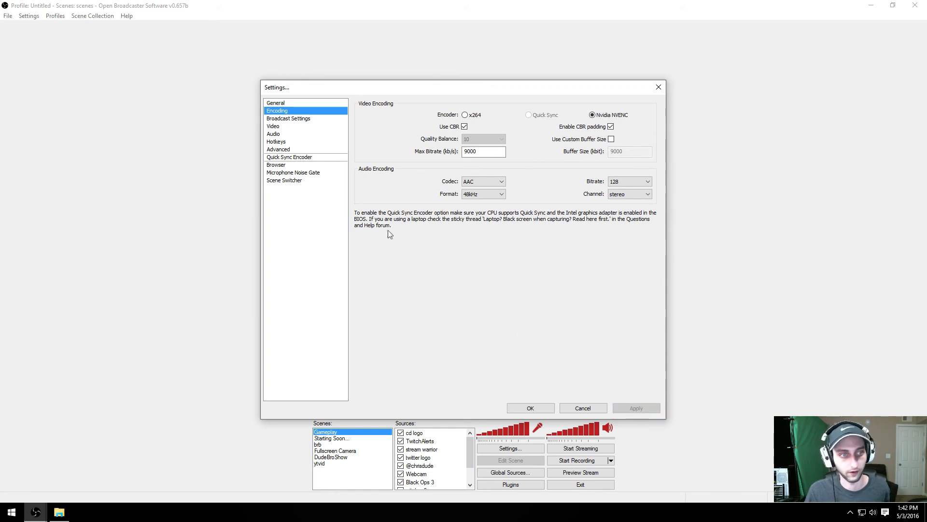
- Try the High Quality NVENC preset in the advanced settings, return it to NVDefault and save the changes
left_click(285, 152)
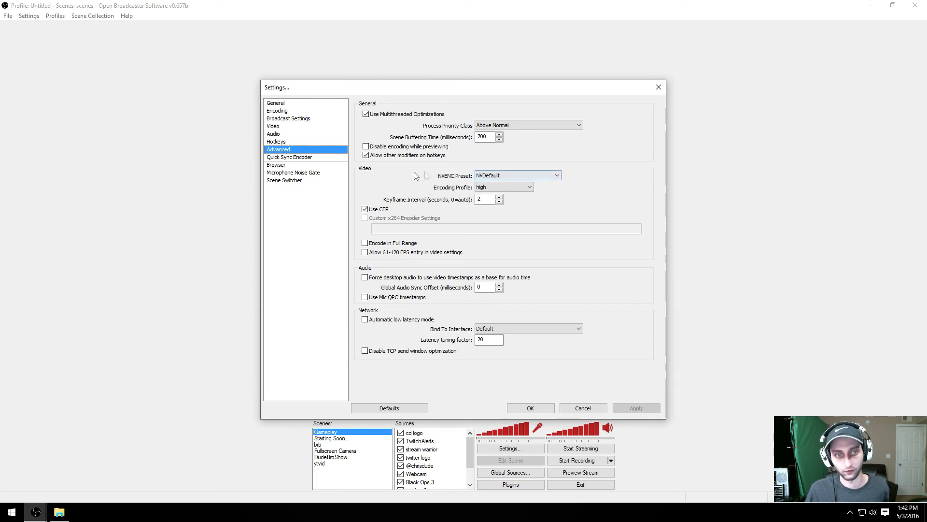
left_click(557, 175)
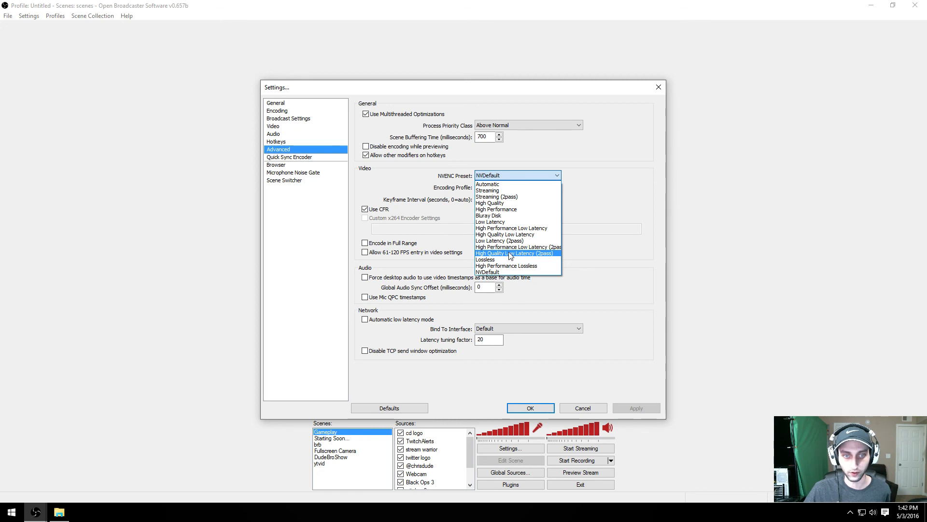
left_click(498, 204)
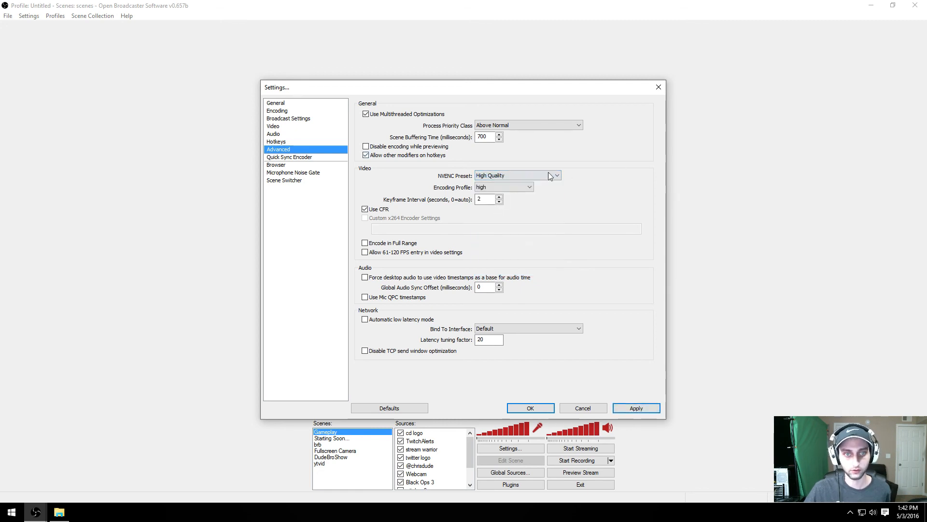
left_click(557, 176)
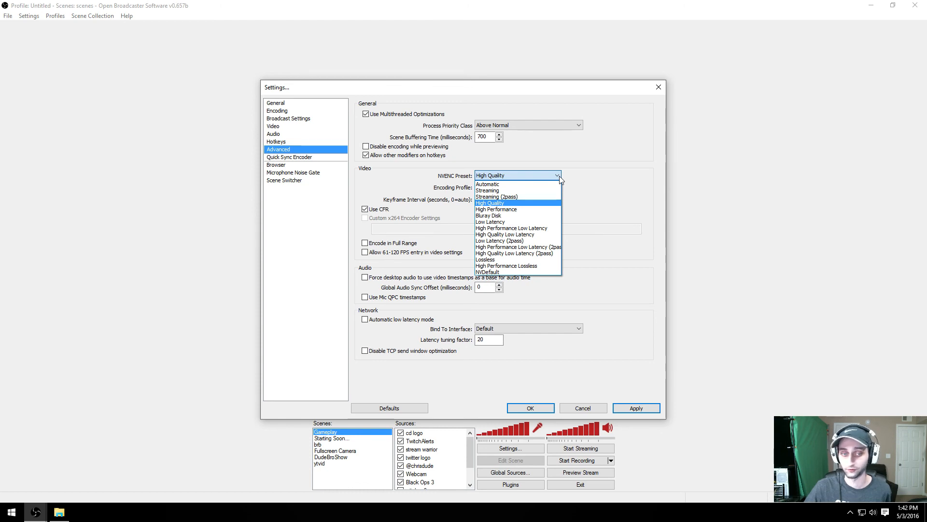
left_click(502, 272)
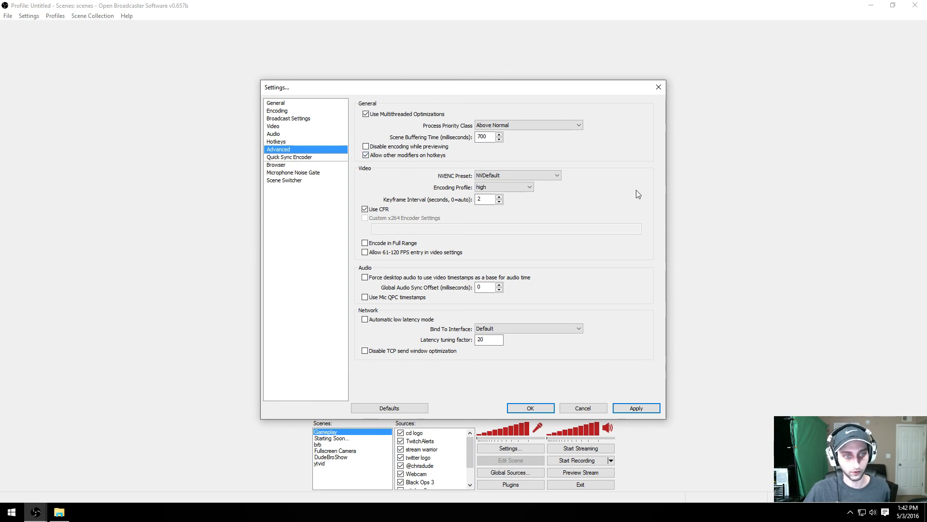
left_click(284, 111)
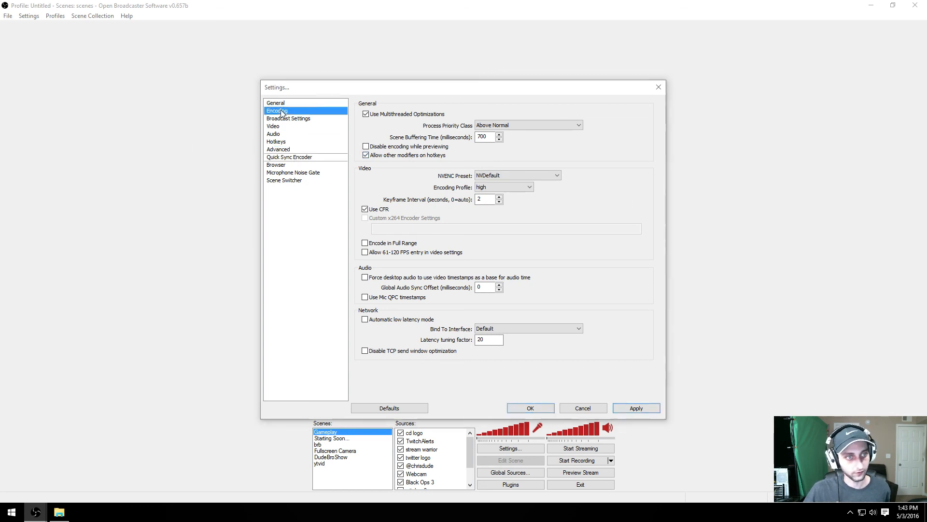
left_click(435, 289)
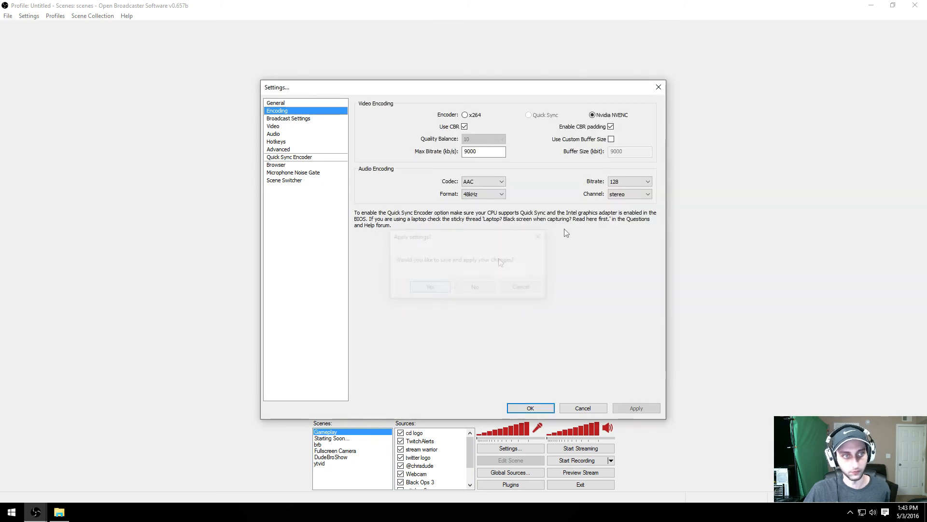
- Switch the video encoder to x264 and go to the broadcast settings
left_click(465, 114)
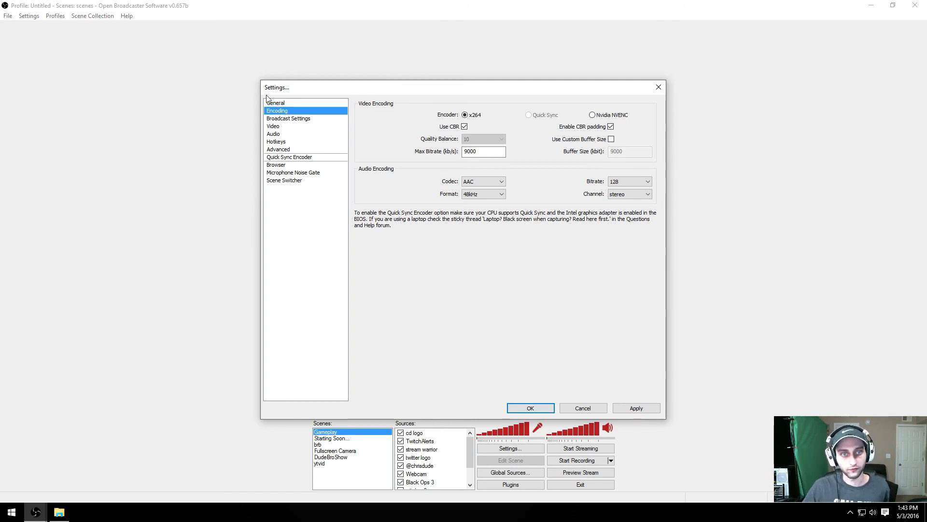
left_click(284, 120)
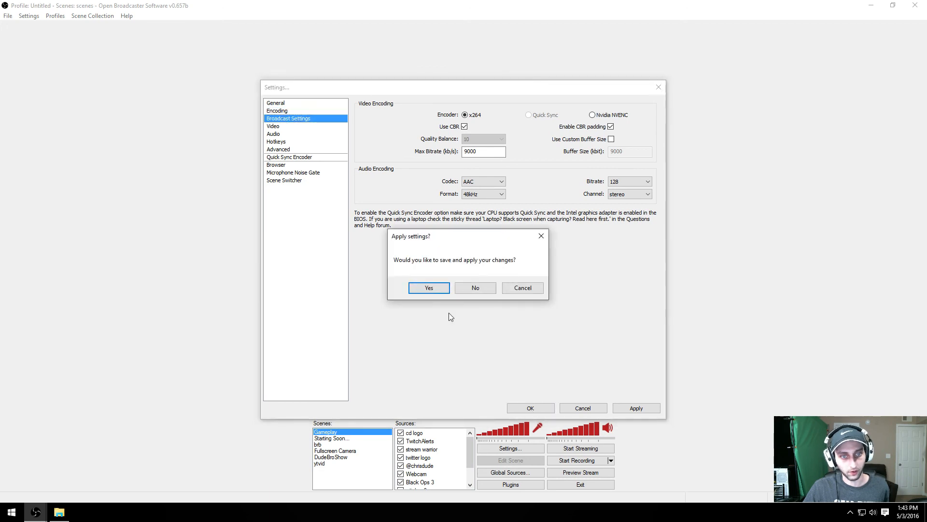